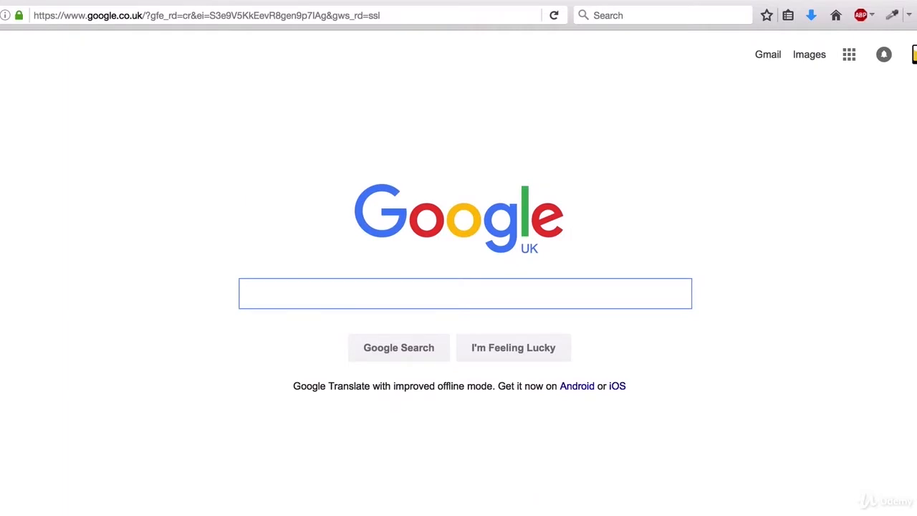
- Search for the Java development kit, open Oracle's JDK 8 downloads page and accept the licence
type("downl")
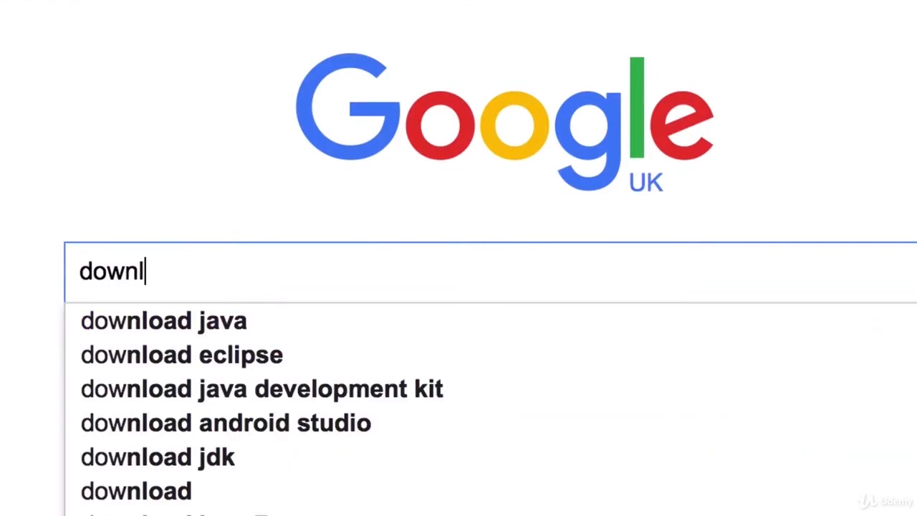
type("oad java")
key("Down")
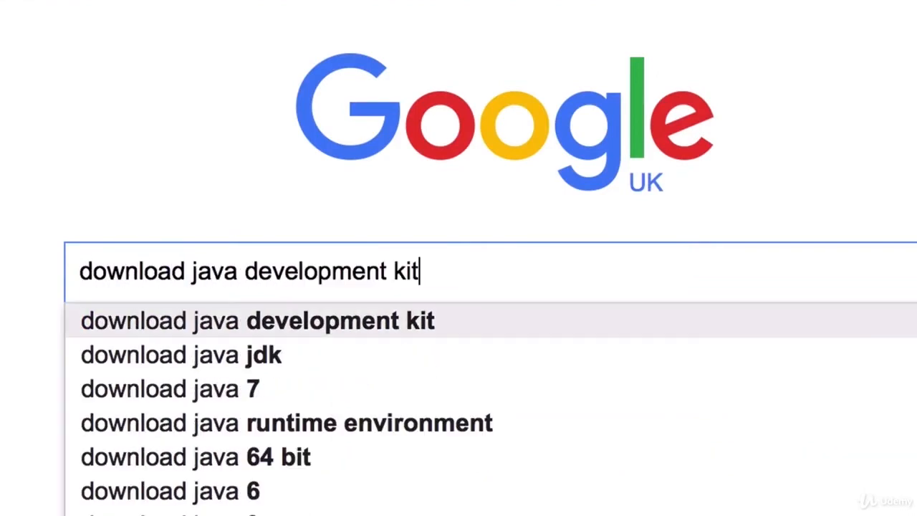
key("Return")
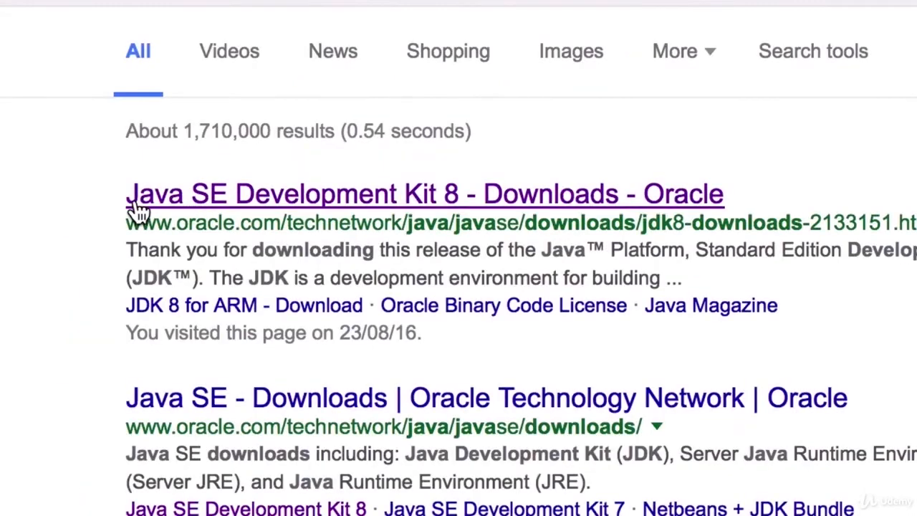
left_click(266, 204)
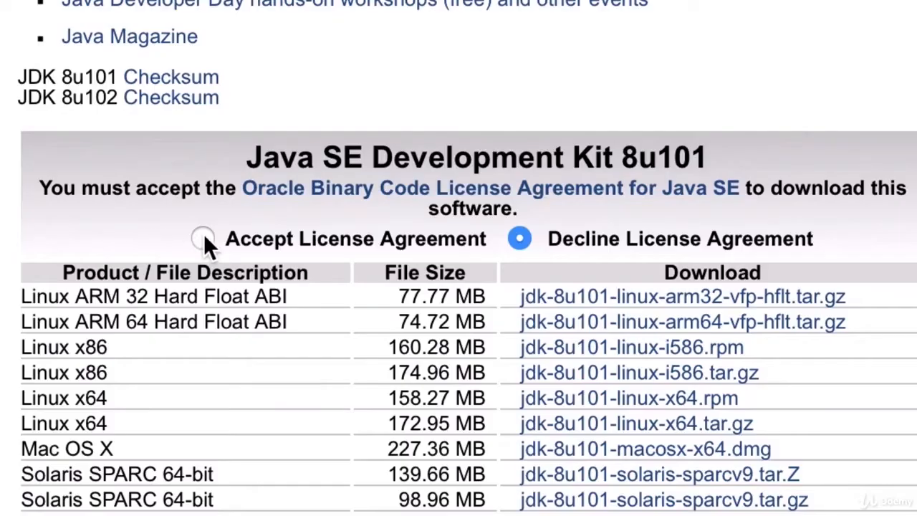
left_click(335, 433)
scroll(17, 225, "down", 5)
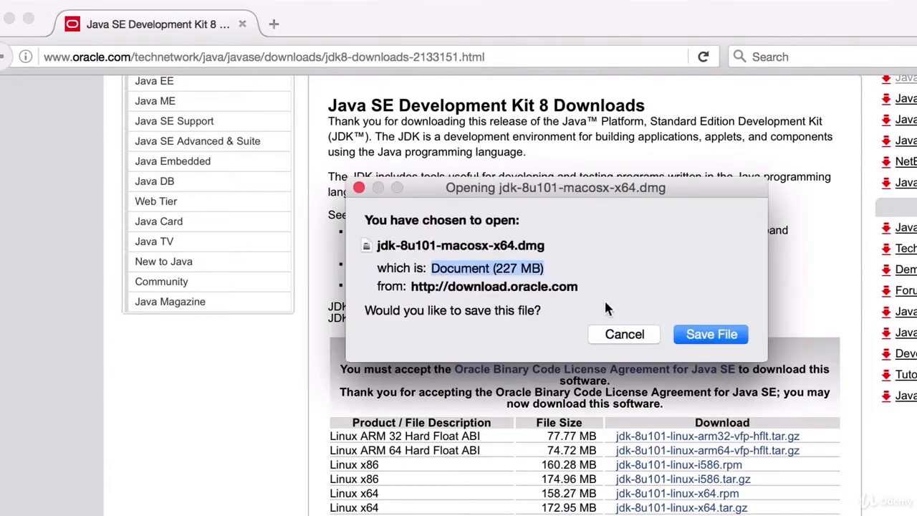
- Save jdk-8u101-macosx-x64.dmg, then install the JDK 8 Update 101 package from it
left_click(692, 338)
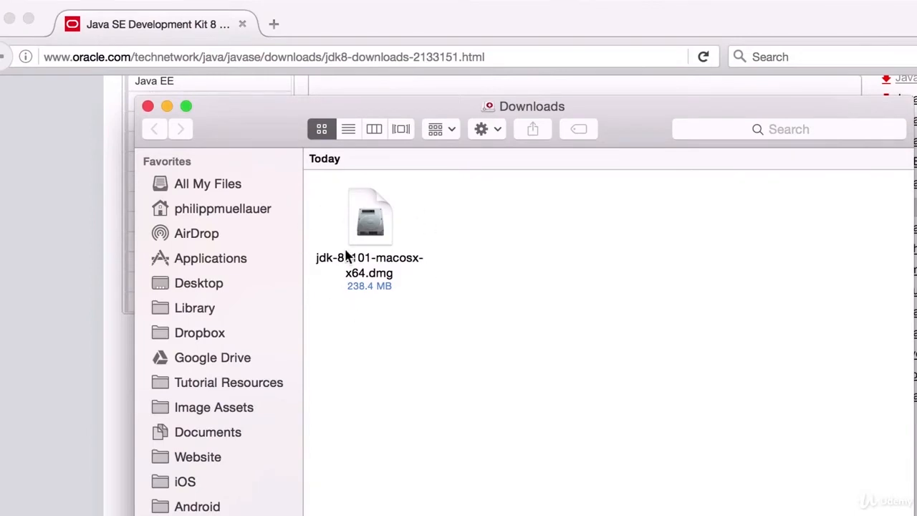
double_click(364, 225)
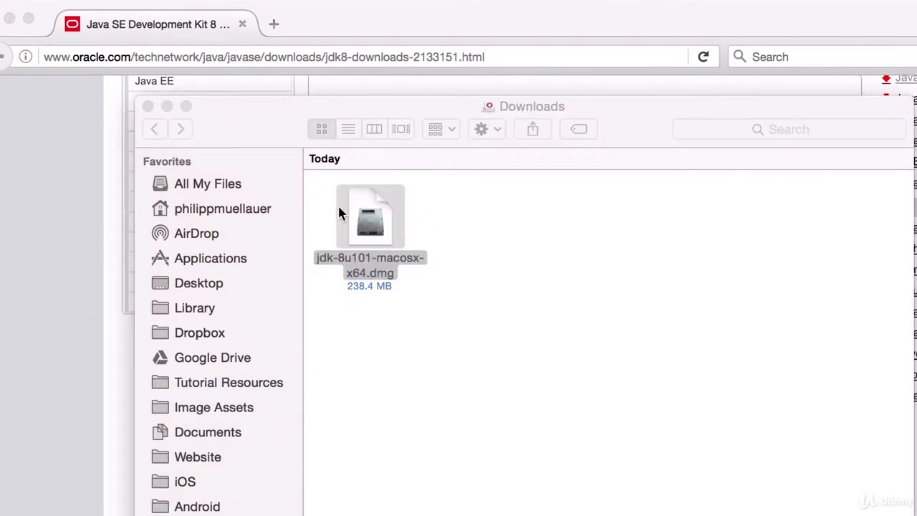
double_click(264, 193)
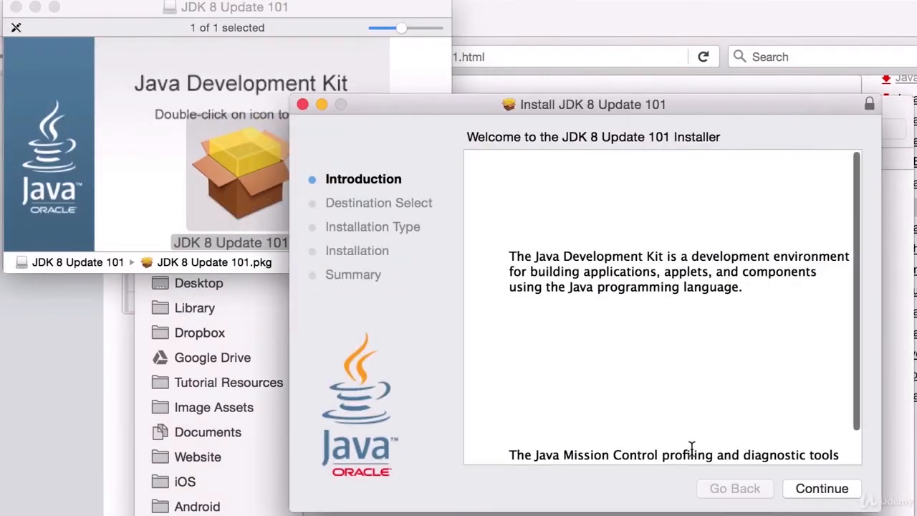
left_click(818, 489)
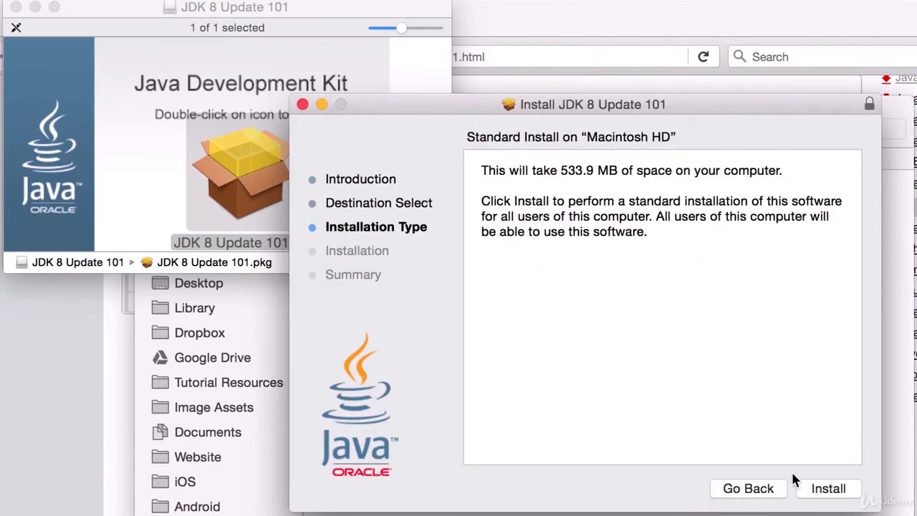
left_click(831, 494)
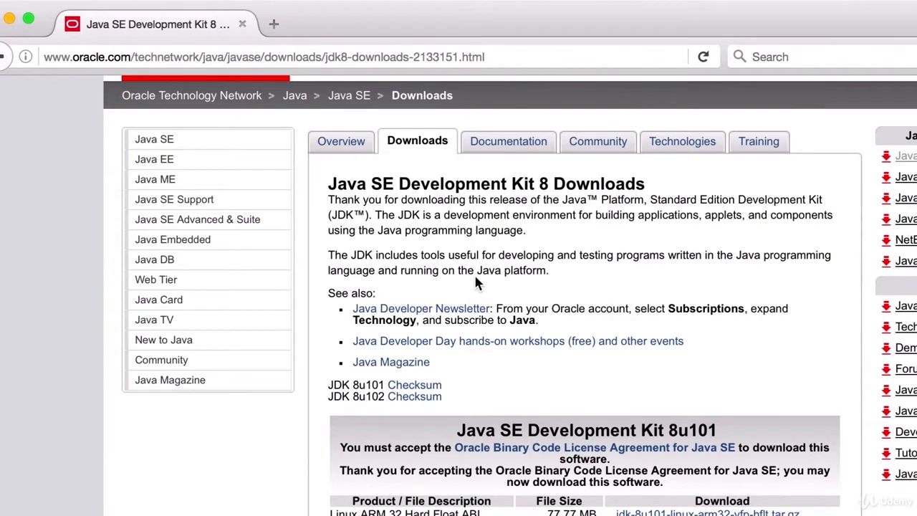
- Launch Terminal via Spotlight and run 'java -version' to confirm Java 1.8.0_77
key("super+space")
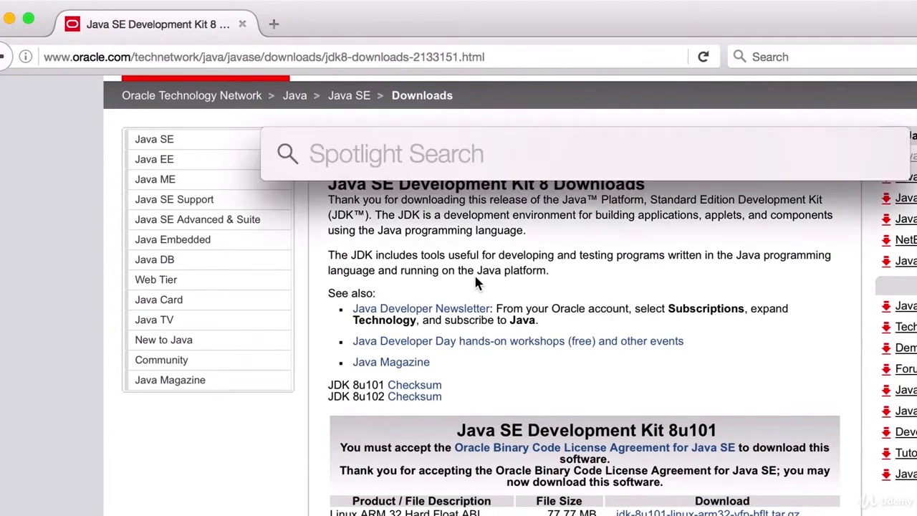
type("terminal")
key("Return")
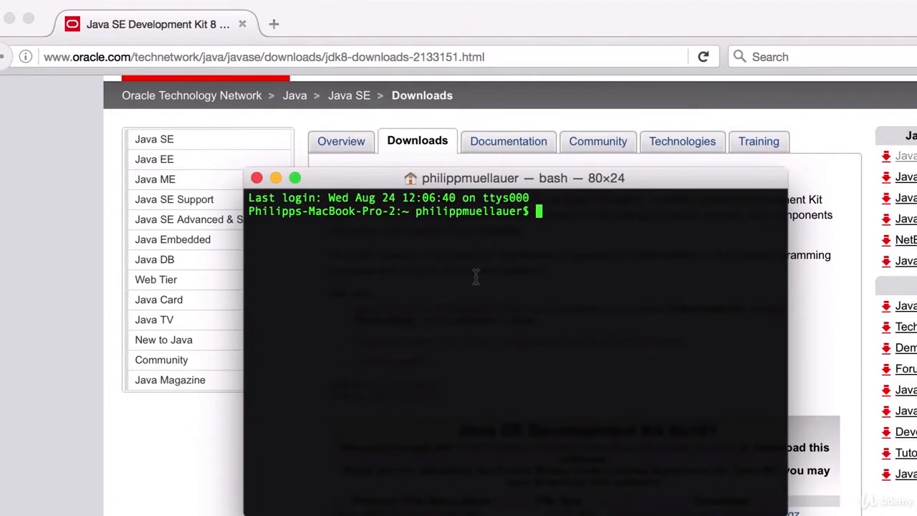
type("java -version")
key("Return")
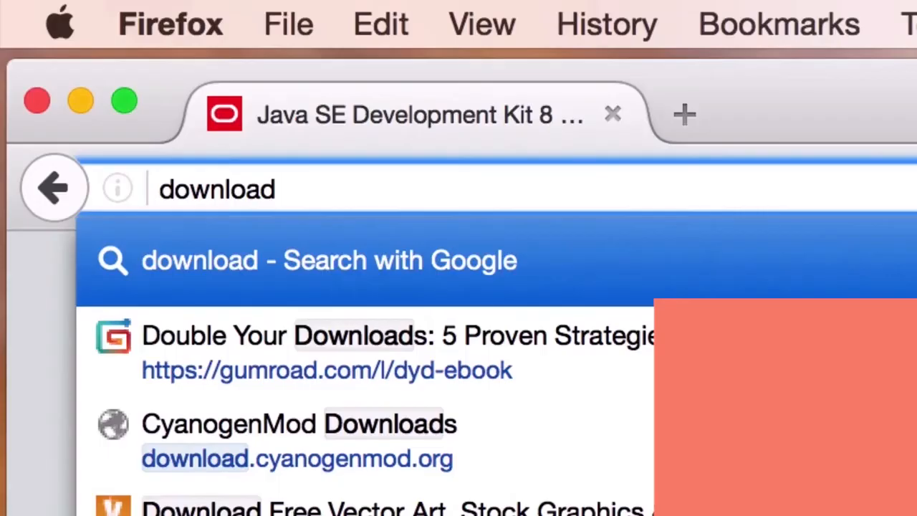
- Search 'download android studio' and open the developer.android.com/studio page
type("download d")
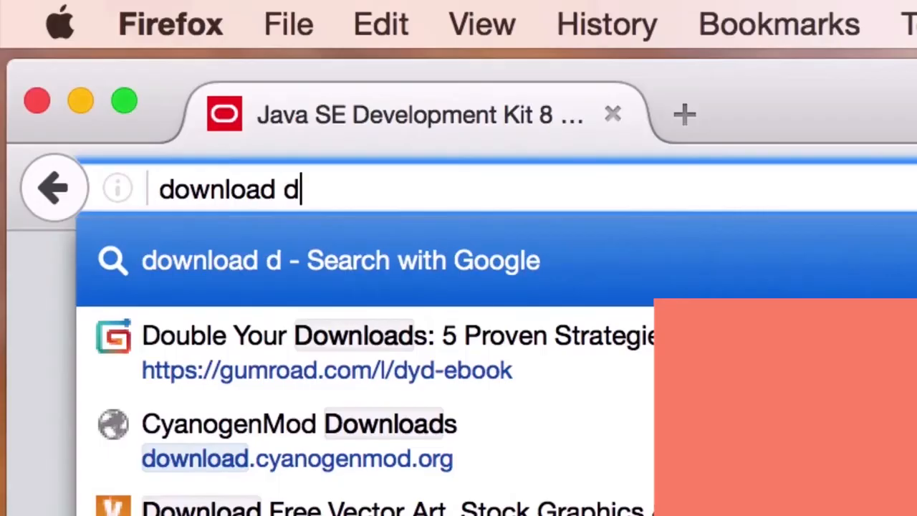
key("BackSpace")
type("android studio")
key("Return")
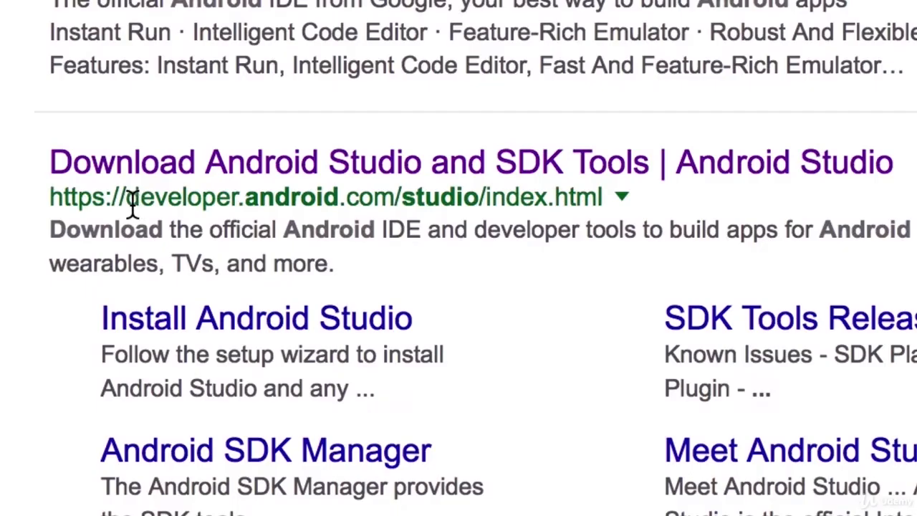
left_click(450, 172)
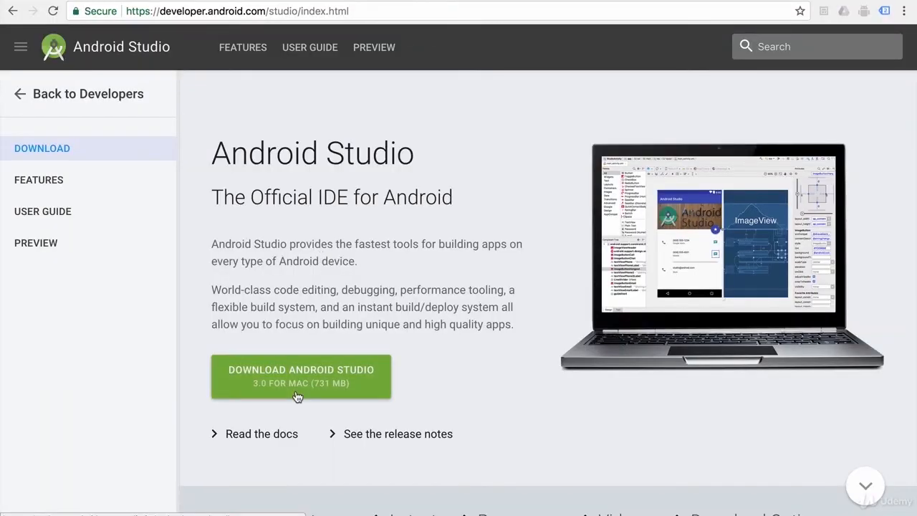
- Accept the SDK terms and save android-studio-ide-143.3101438-mac.dmg for Mac
left_click(297, 396)
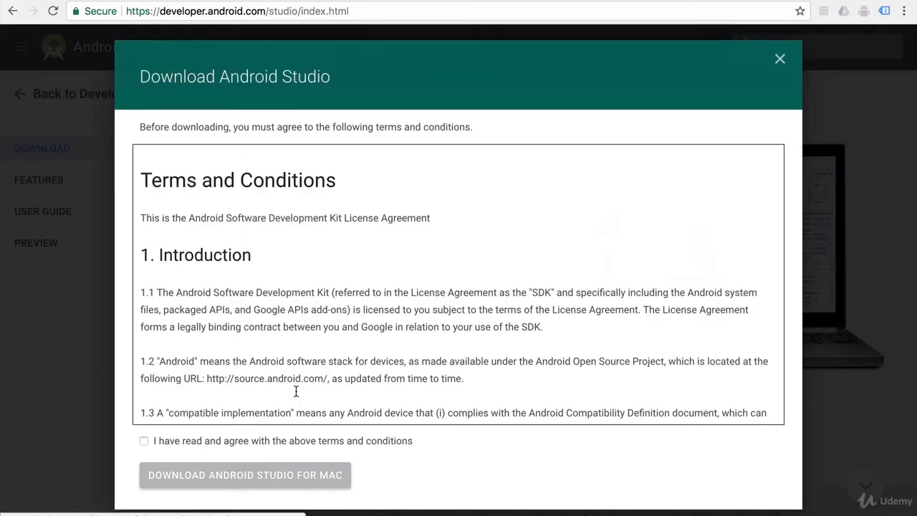
left_click(277, 442)
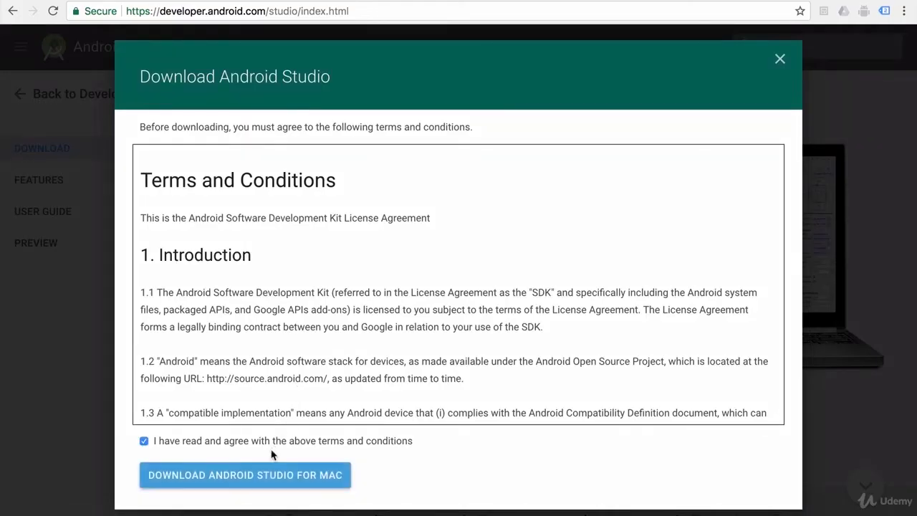
left_click(265, 487)
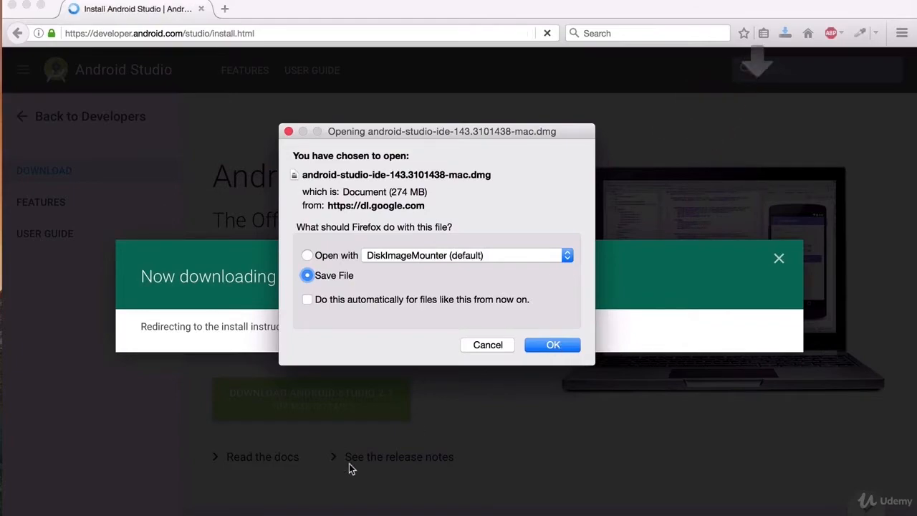
key("Return")
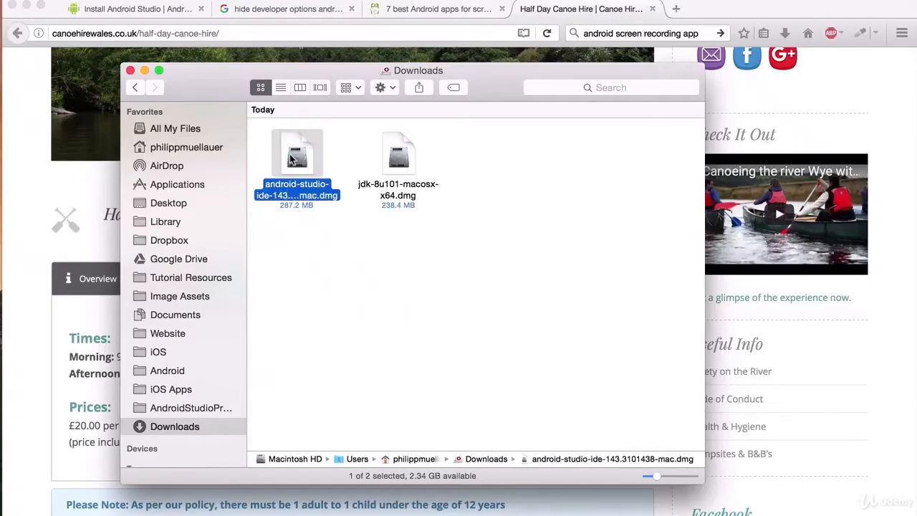
- Open the Android Studio disk image, launch Android Studio from Applications and close Finder
double_click(292, 159)
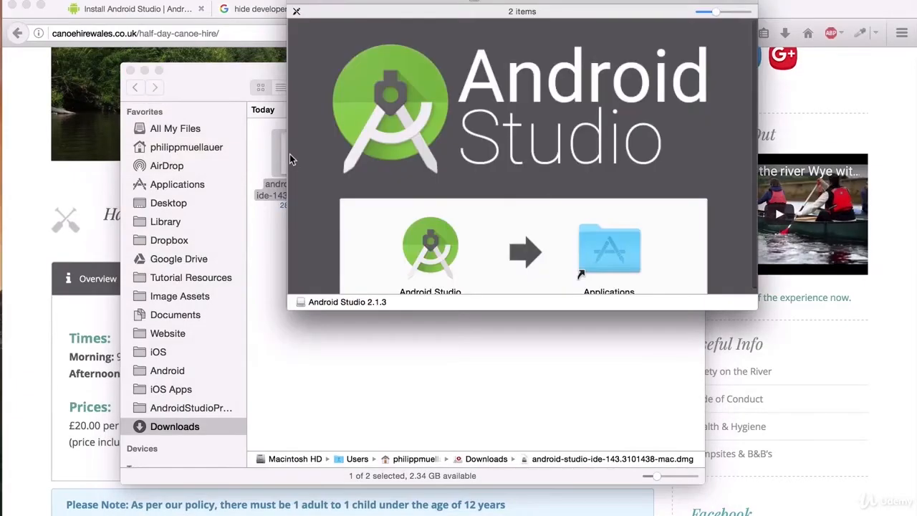
left_click_drag(448, 6, 391, 74)
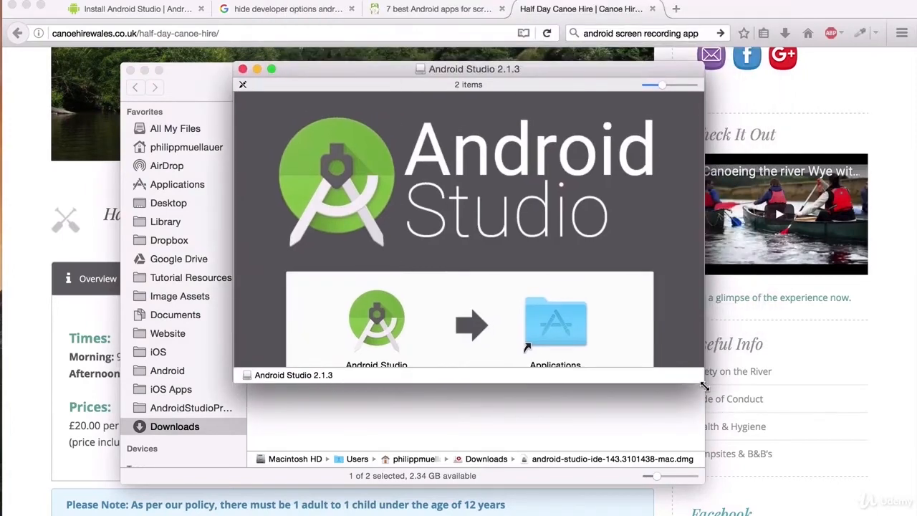
left_click_drag(702, 381, 723, 451)
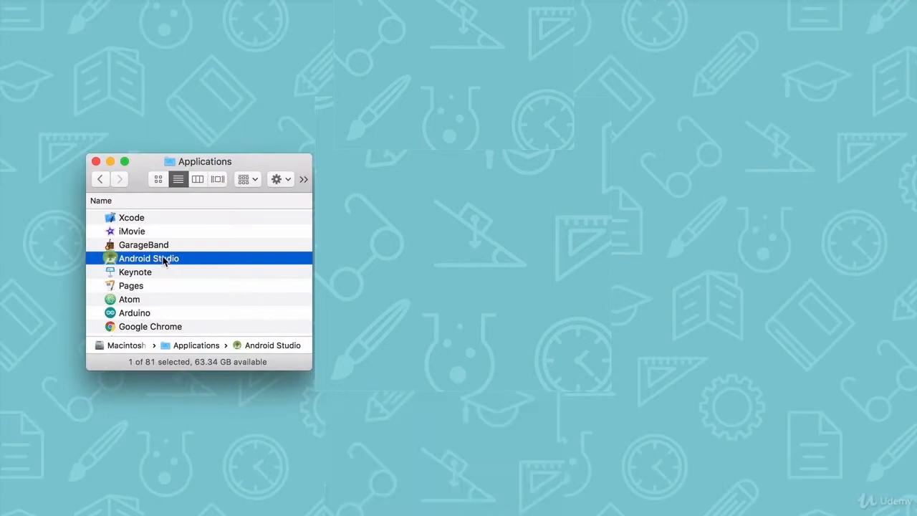
double_click(164, 260)
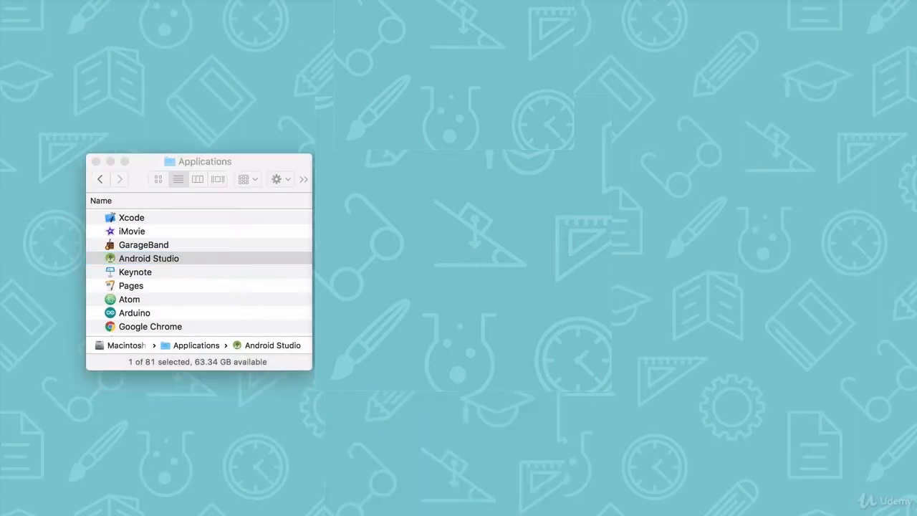
left_click(96, 161)
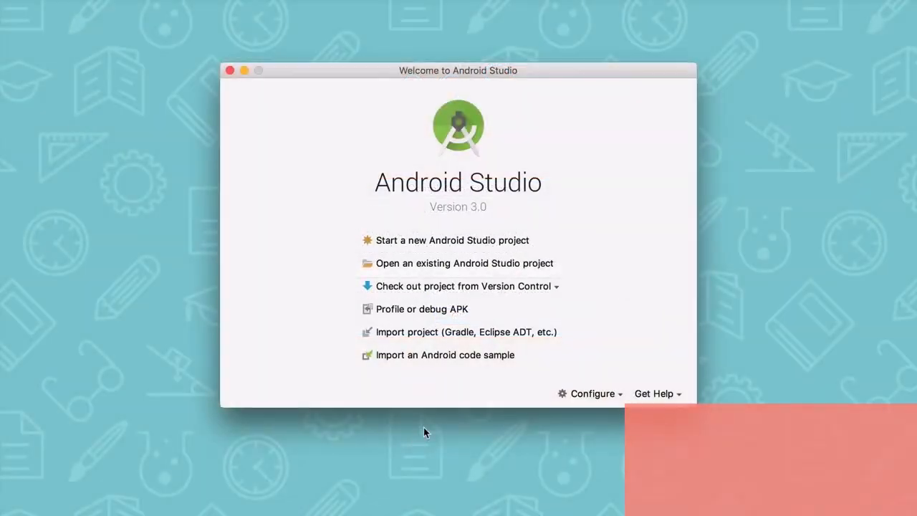
- Check for updates and install Android Support Repository 36.0.0 and the Android TV system image
left_click(592, 396)
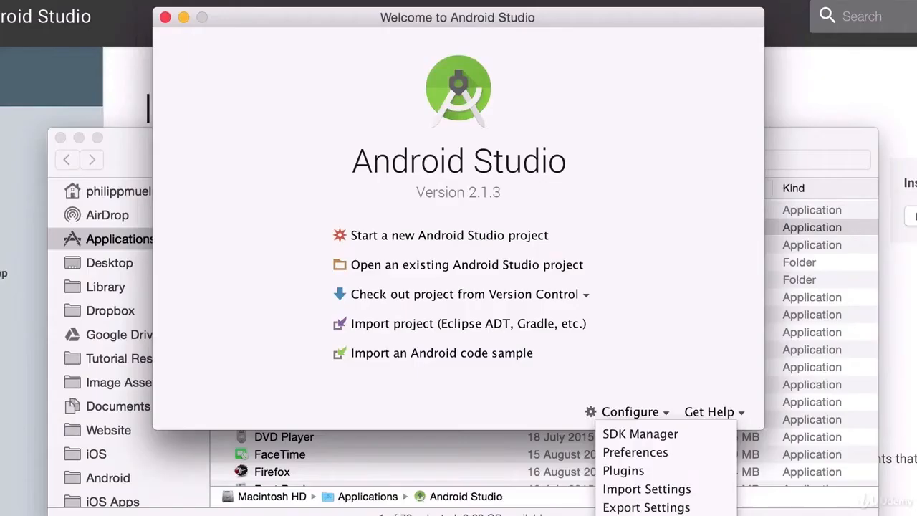
left_click(641, 514)
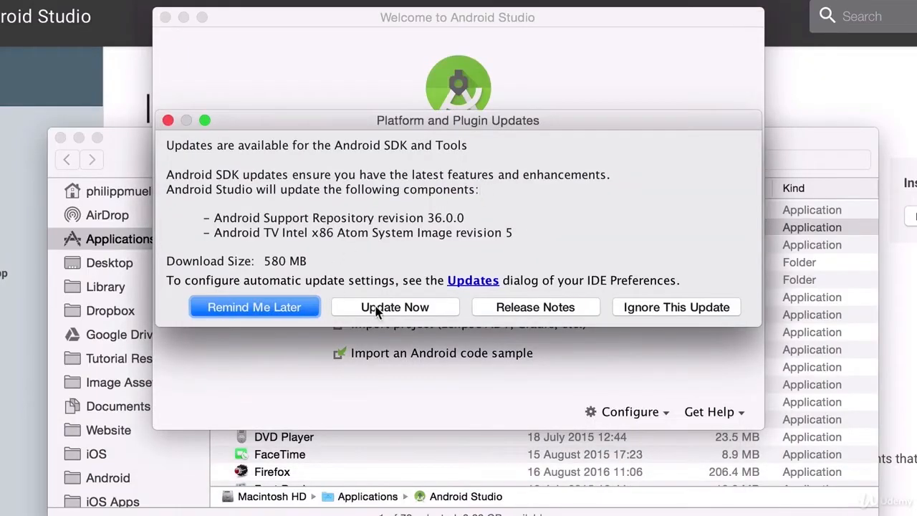
left_click(388, 308)
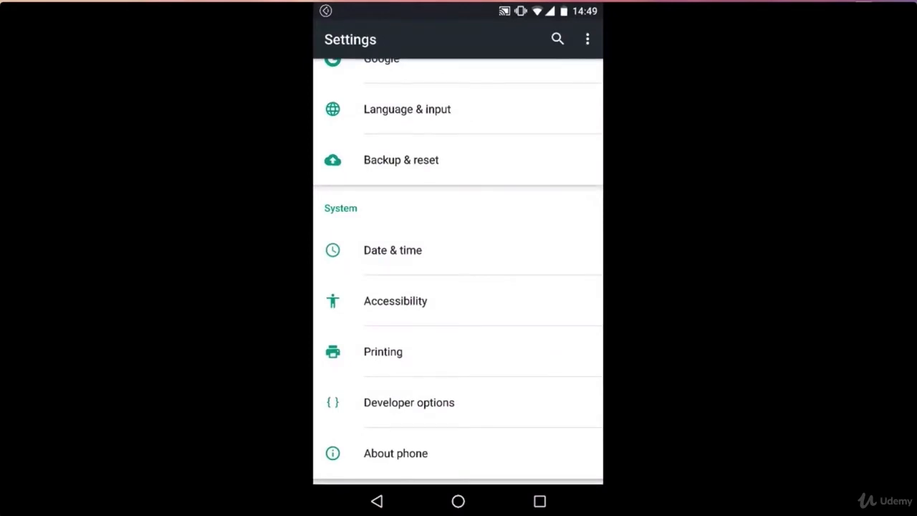
- Tap Build number in About phone to confirm developer options are already enabled
left_click(396, 453)
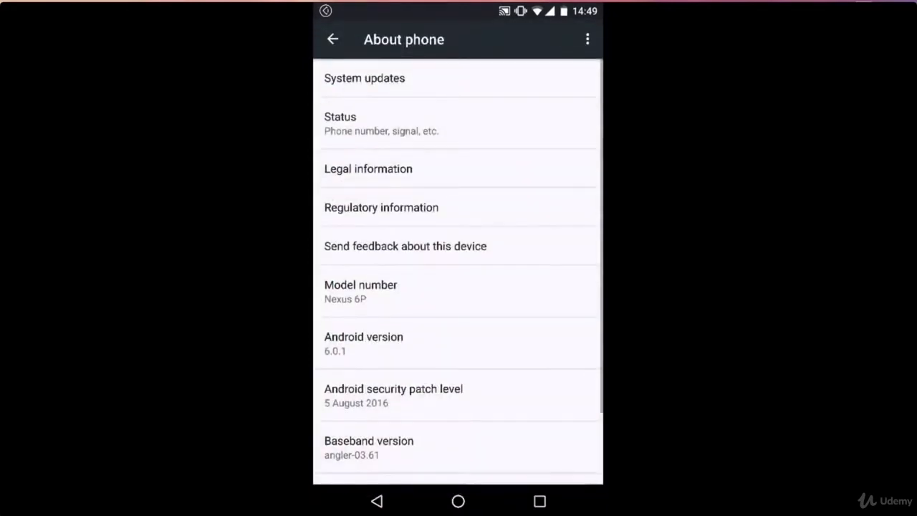
scroll(458, 272, "down", 3)
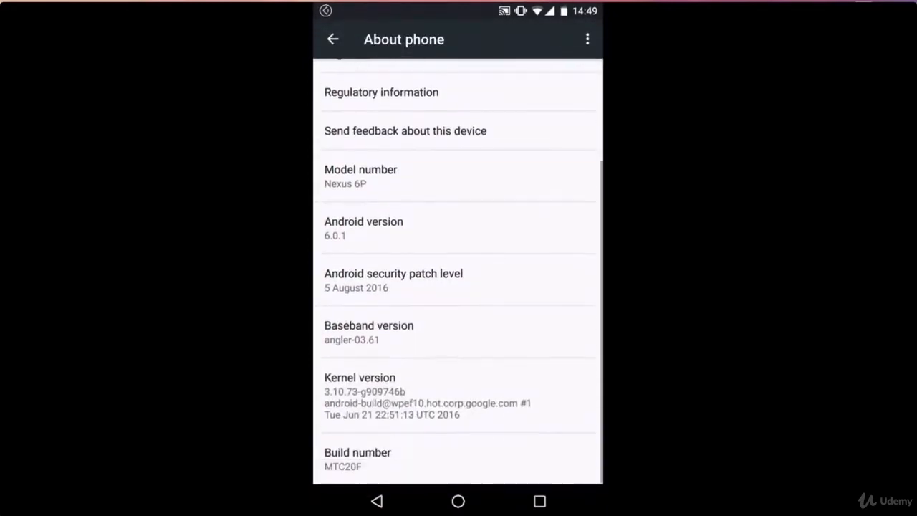
left_click(358, 459)
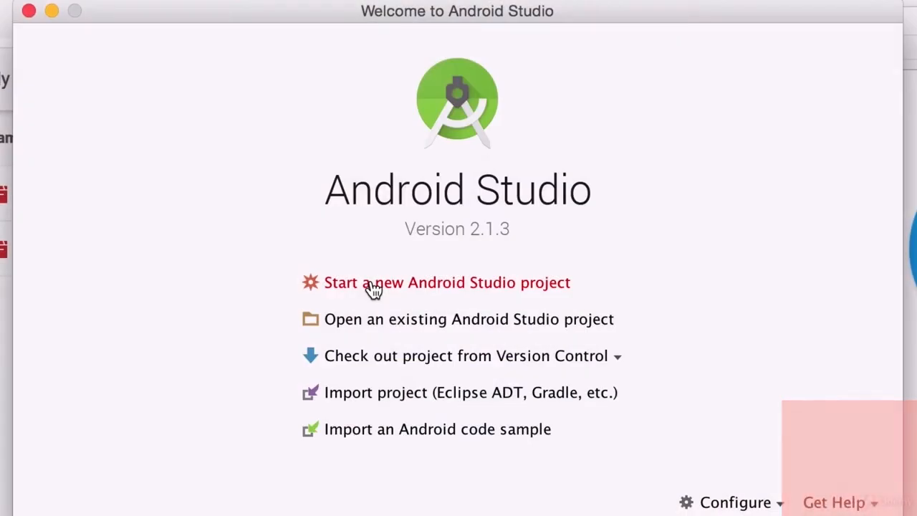
- Create 'My Application' for Phone and Tablet API 16 with an Empty Activity named MainActivity
left_click(373, 289)
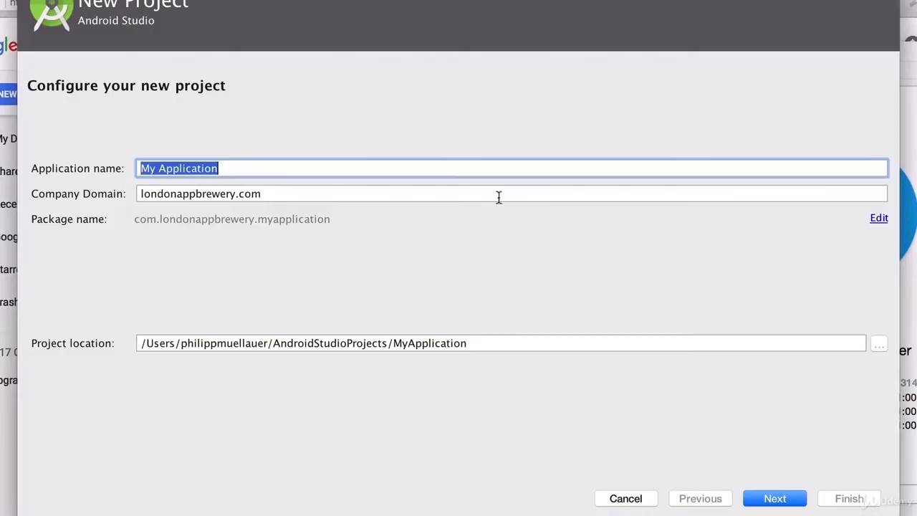
left_click(758, 501)
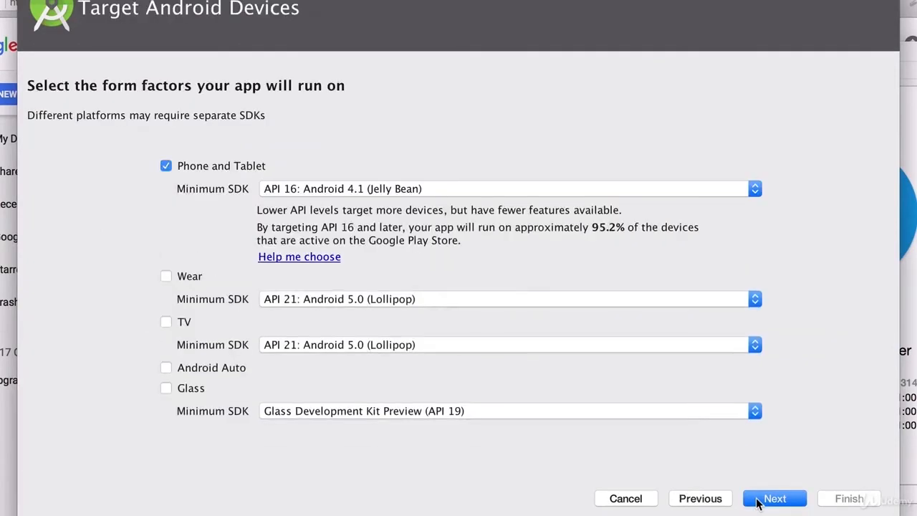
left_click(757, 502)
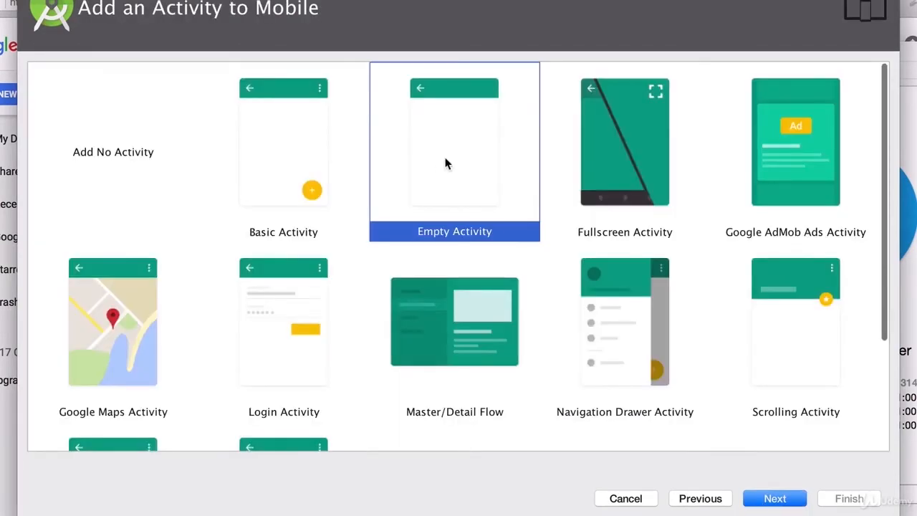
left_click(786, 503)
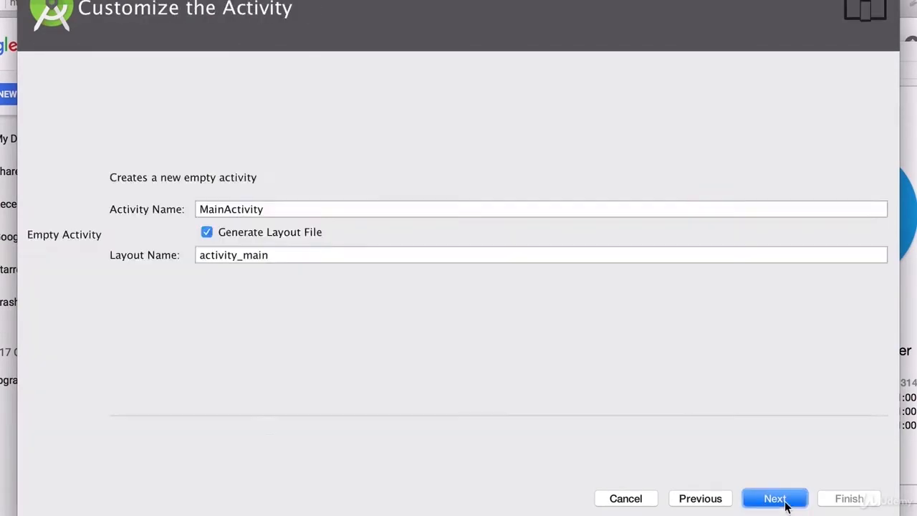
left_click(851, 499)
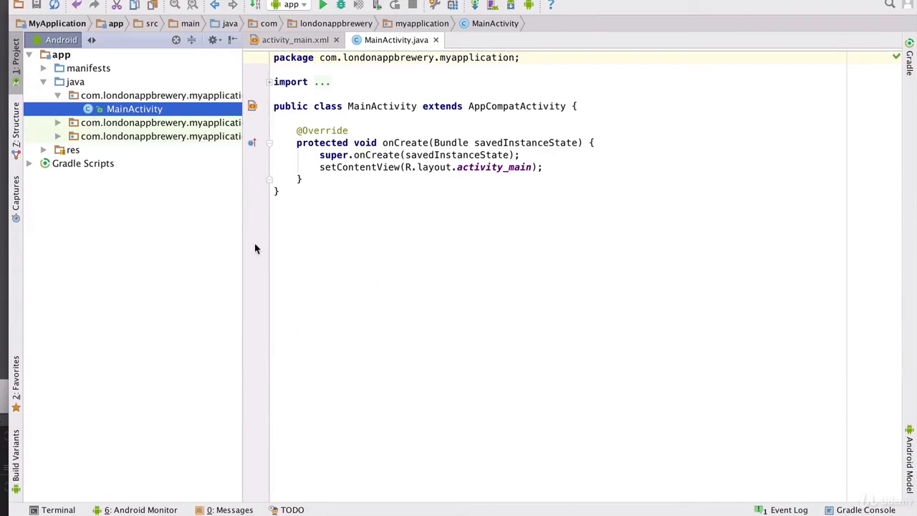
- Open the Android Monitor and scroll through the HTC One's verbose logcat messages
left_click(112, 510)
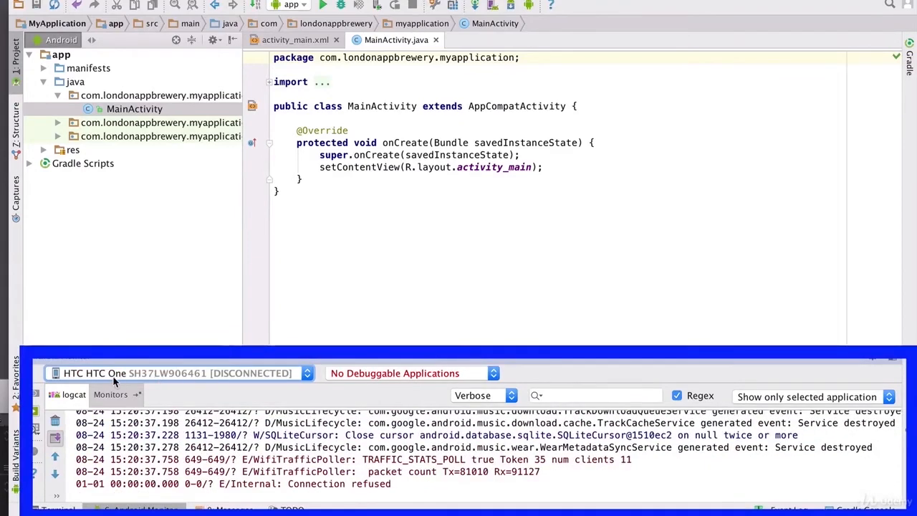
scroll(257, 451, "up", 8)
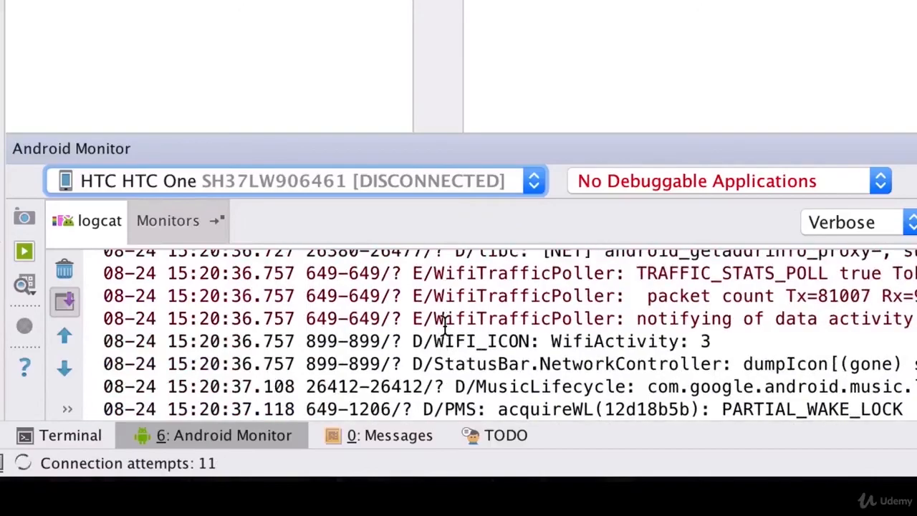
scroll(444, 326, "up", 2)
scroll(442, 317, "down", 10)
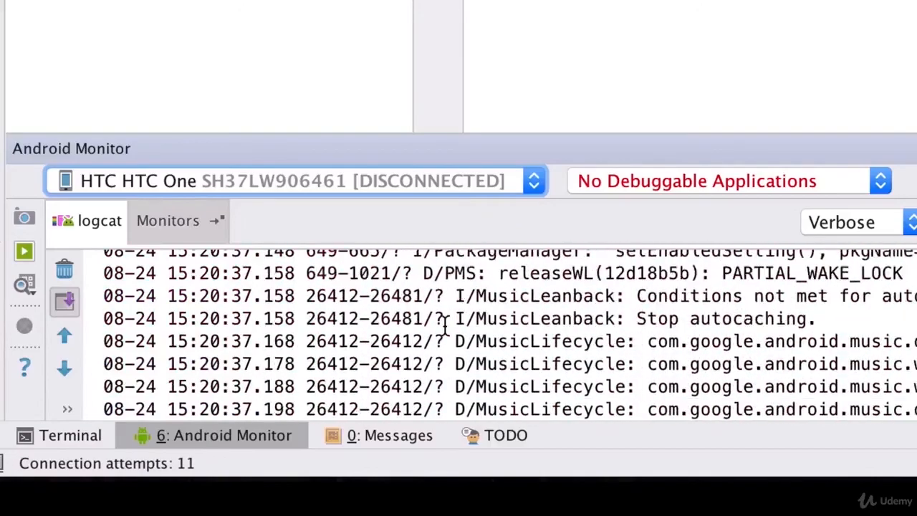